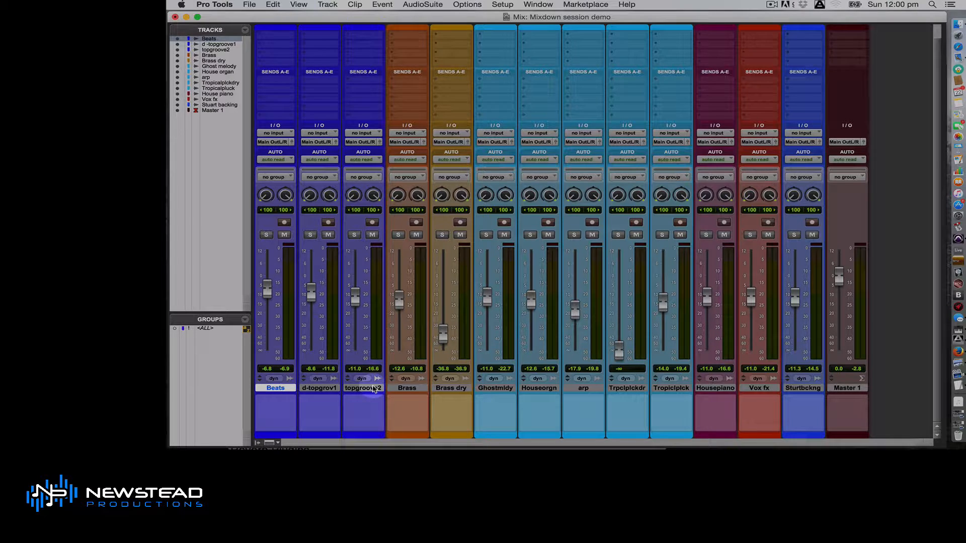
Step: Create an Edit and Mix group named Drums from the Beats, d-topgroove1 and topgroove2 tracks, with mutes linked
shift+click(371, 388)
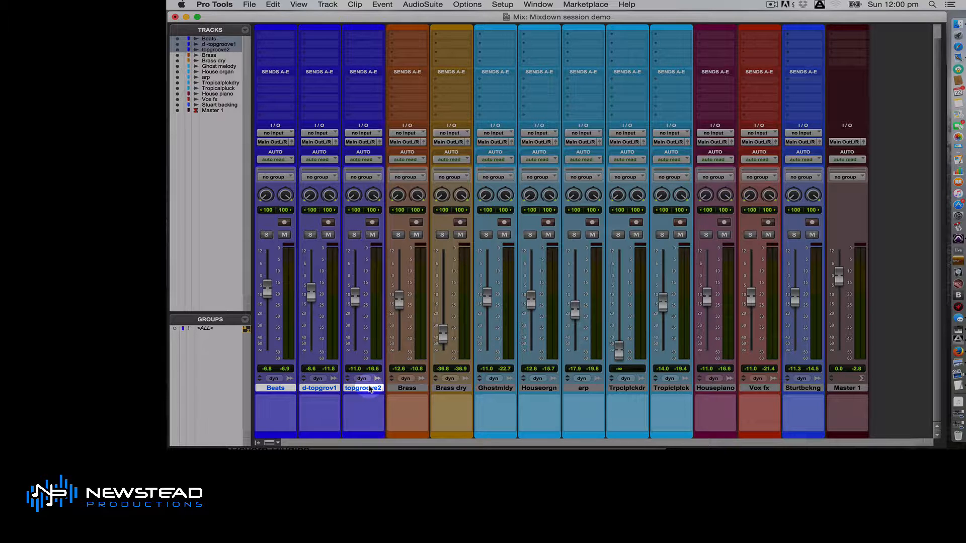
key(super+g)
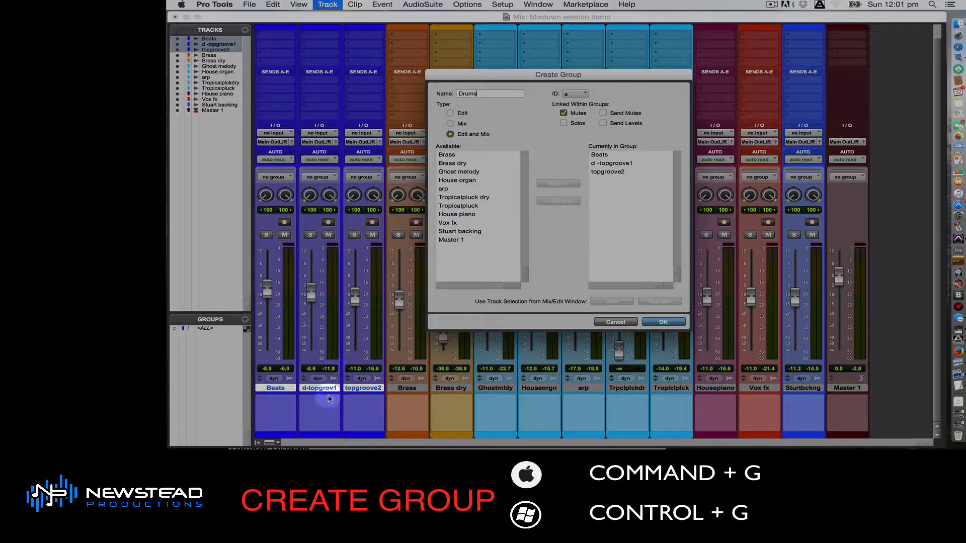
click(450, 164)
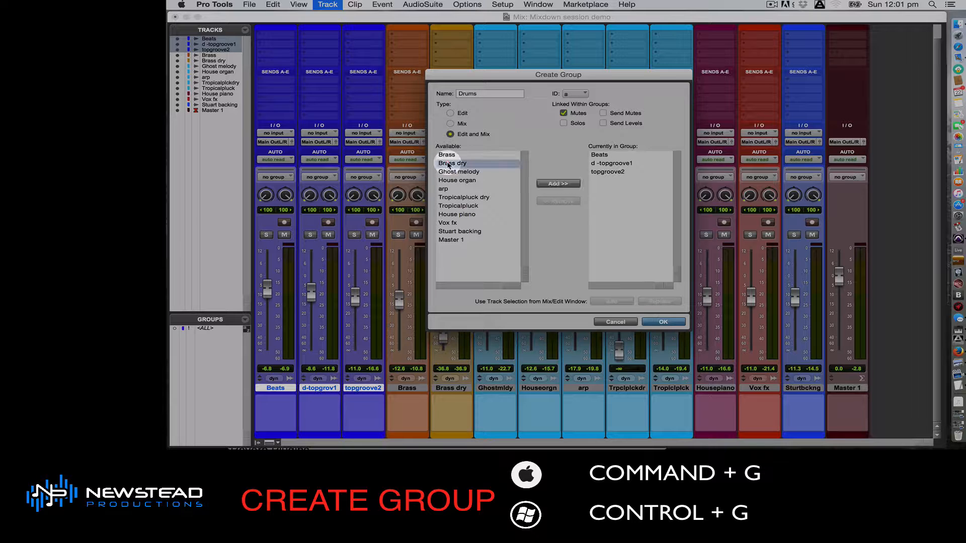
click(558, 183)
click(595, 182)
click(559, 201)
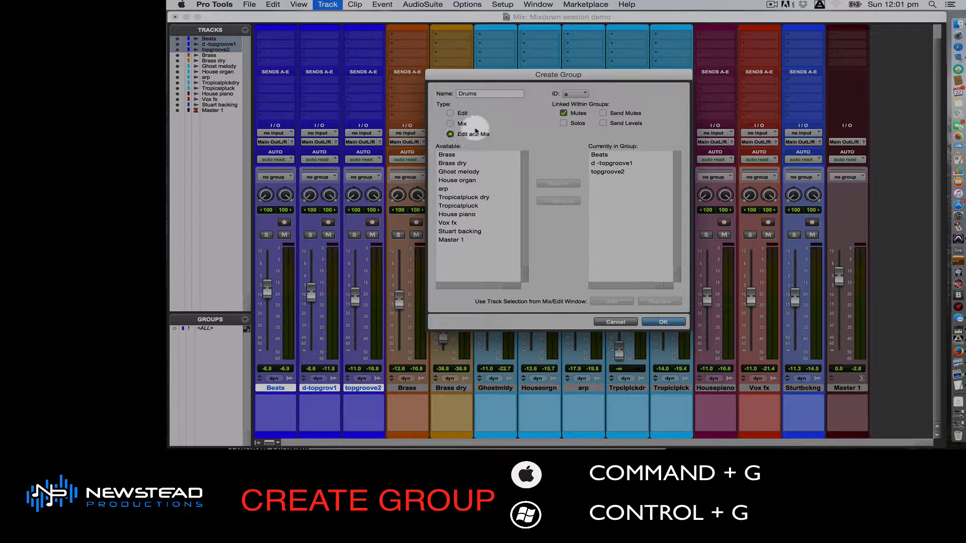
click(662, 321)
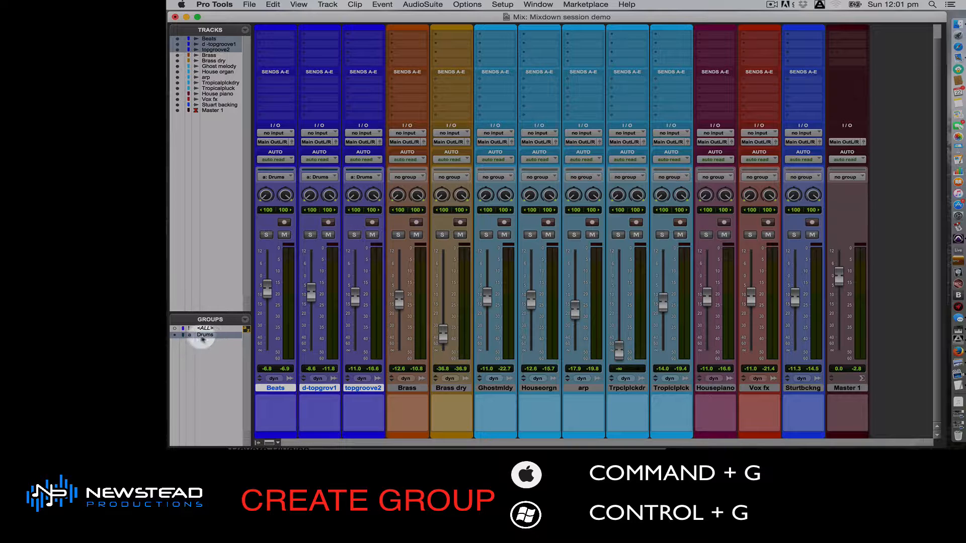
Step: Lower the Drums group's faders together, and with the group disabled raise the Beats fader alone to -4.3 dB
mouse_move(267, 290)
mouse_down()
mouse_move(268, 328)
mouse_move(274, 283)
mouse_up()
click(205, 335)
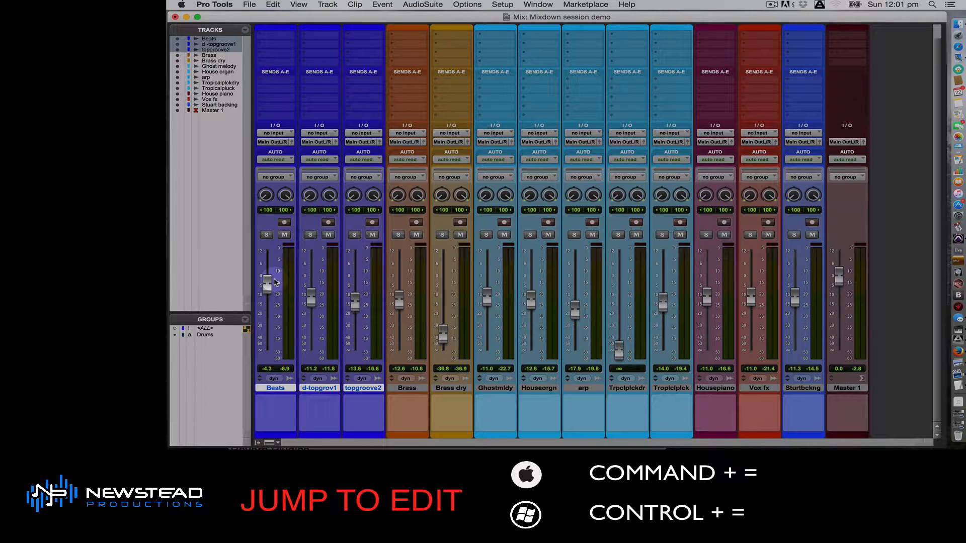
Step: In the Edit window, select bars 5 to 7 across the three drum tracks with the Drums group enabled, and return to the Mix window
key(super+equal)
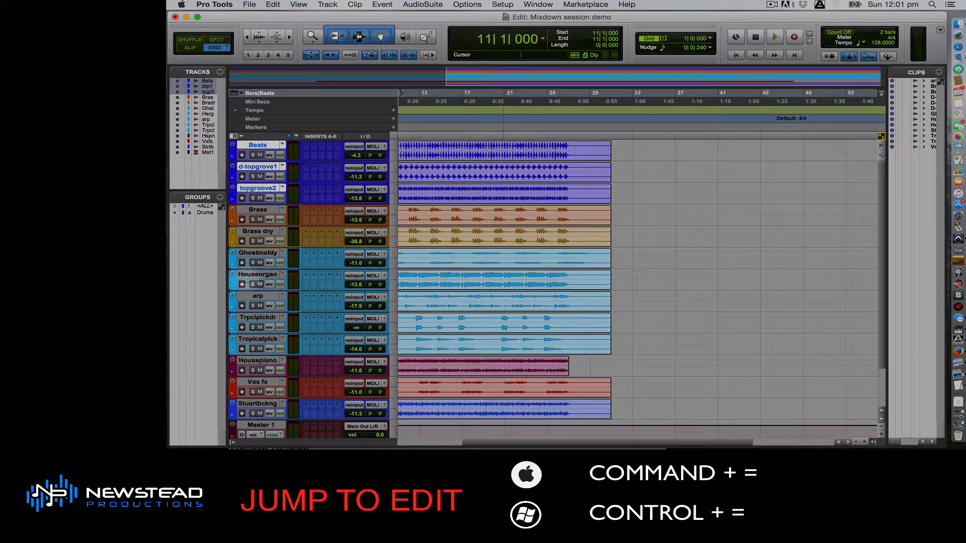
click(204, 214)
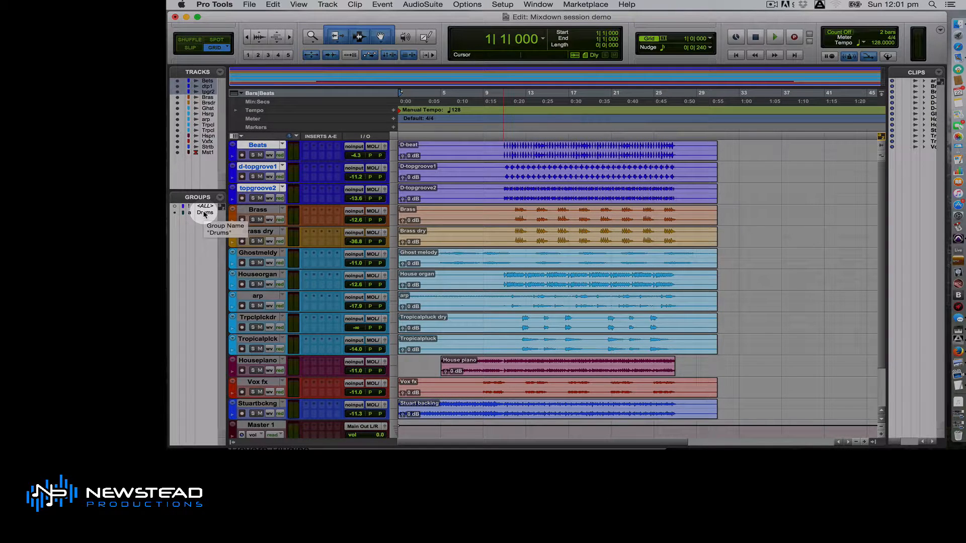
click(204, 213)
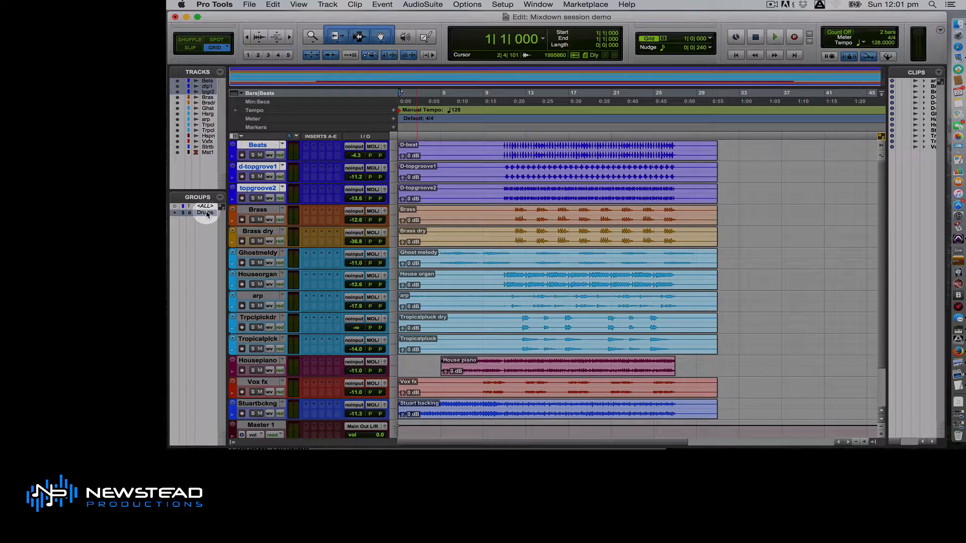
click(450, 151)
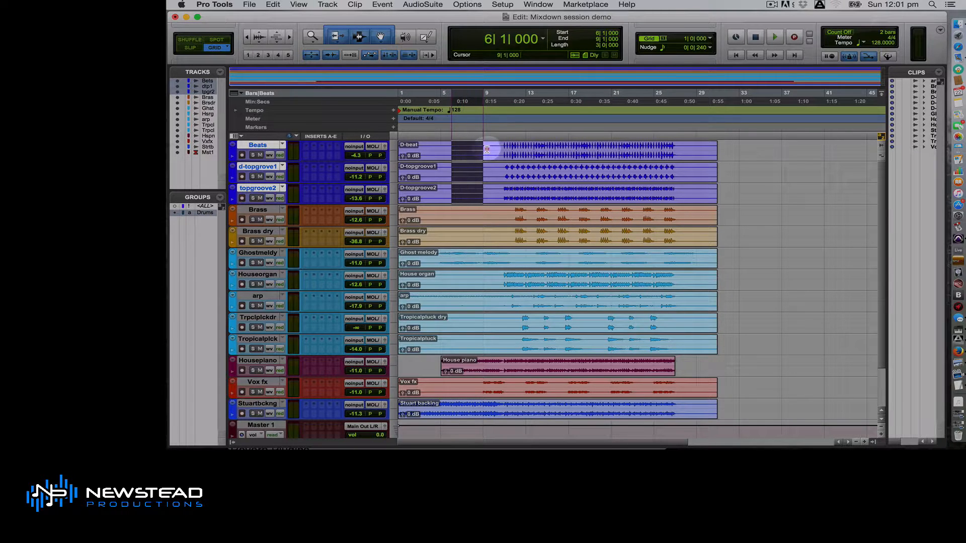
drag(445, 152, 462, 188)
click(442, 171)
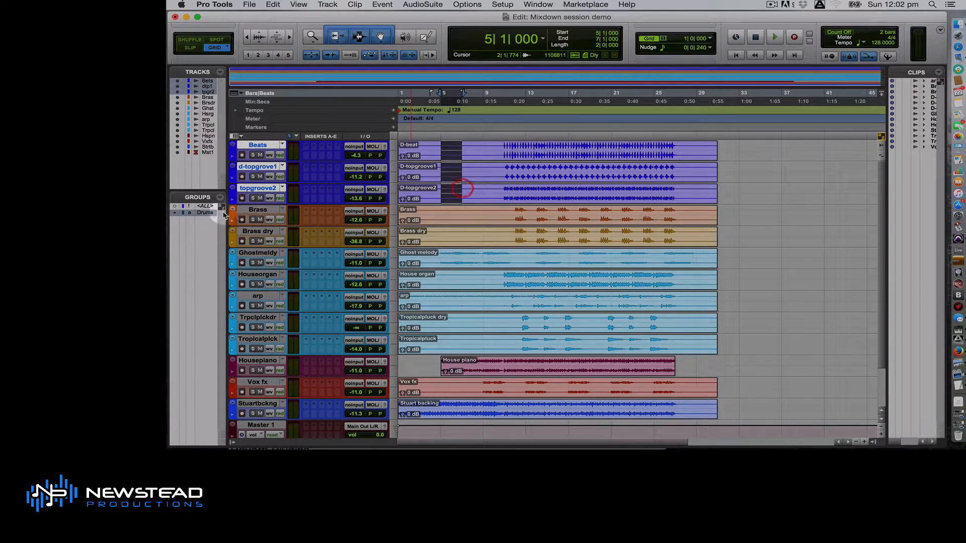
key(super+equal)
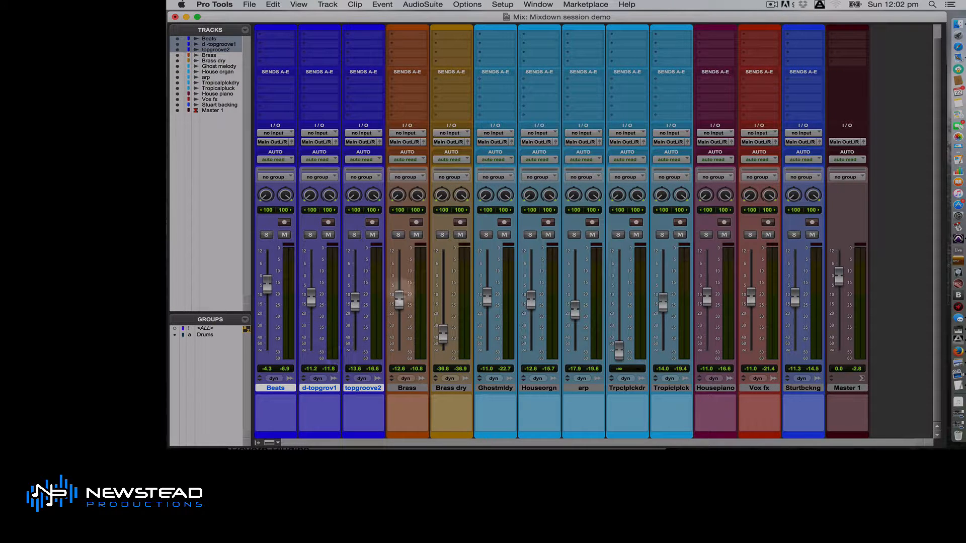
Step: Modify the Drums group so that solos are linked as well as mutes
click(207, 336)
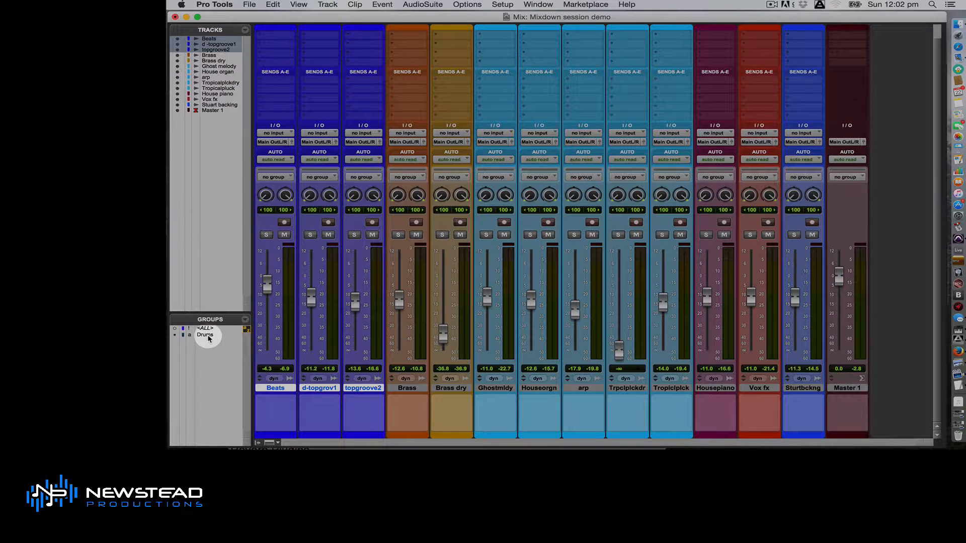
right_click(208, 337)
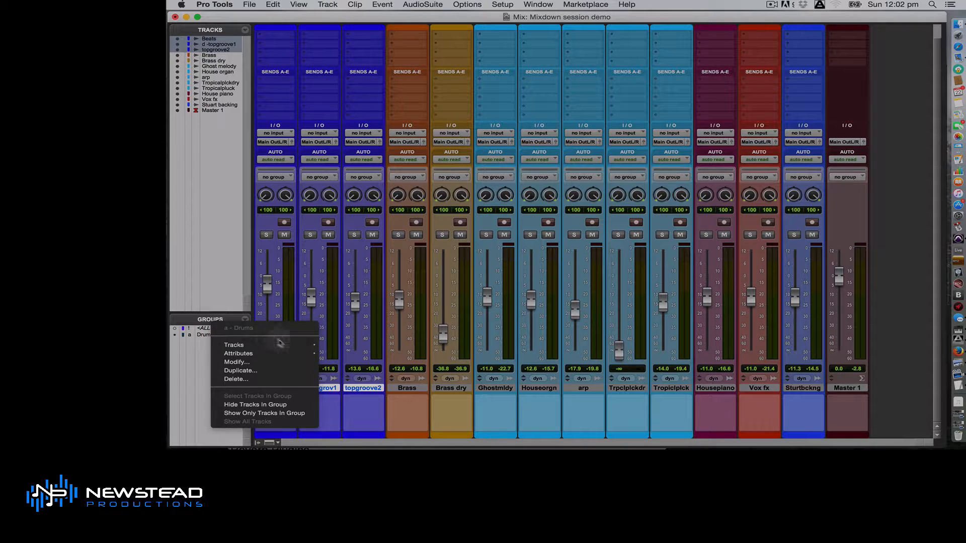
click(265, 362)
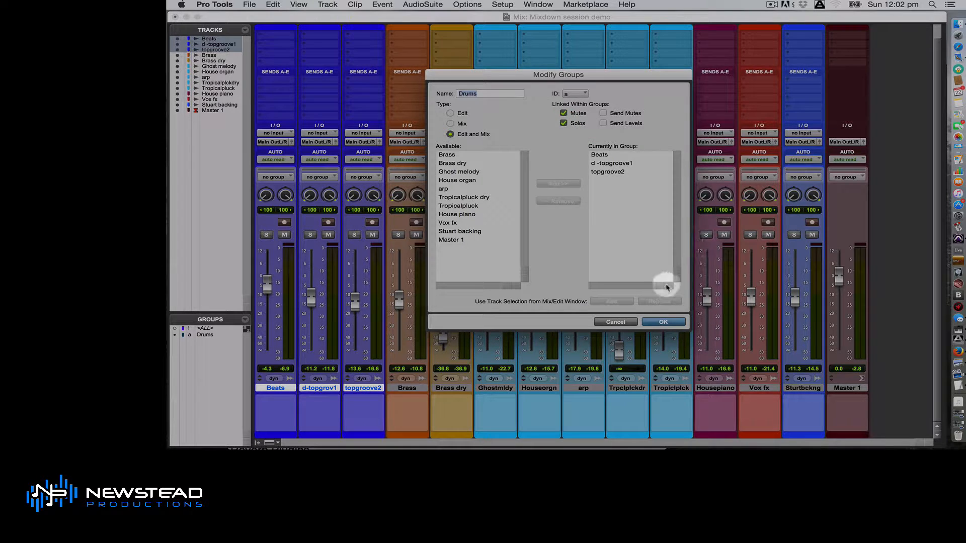
click(662, 322)
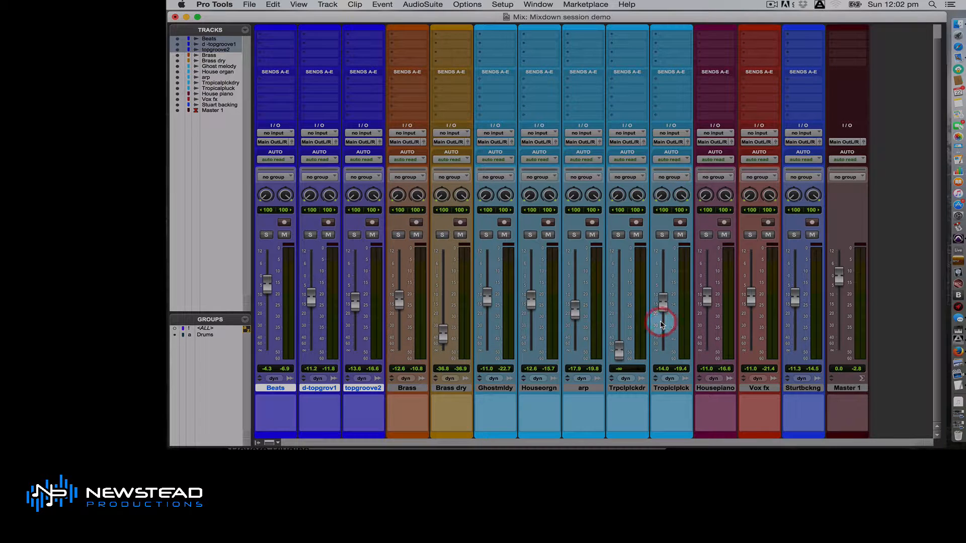
Step: Test solo on the Beats track ungrouped, and with the Drums group enabled test its linked solo and mute
click(266, 235)
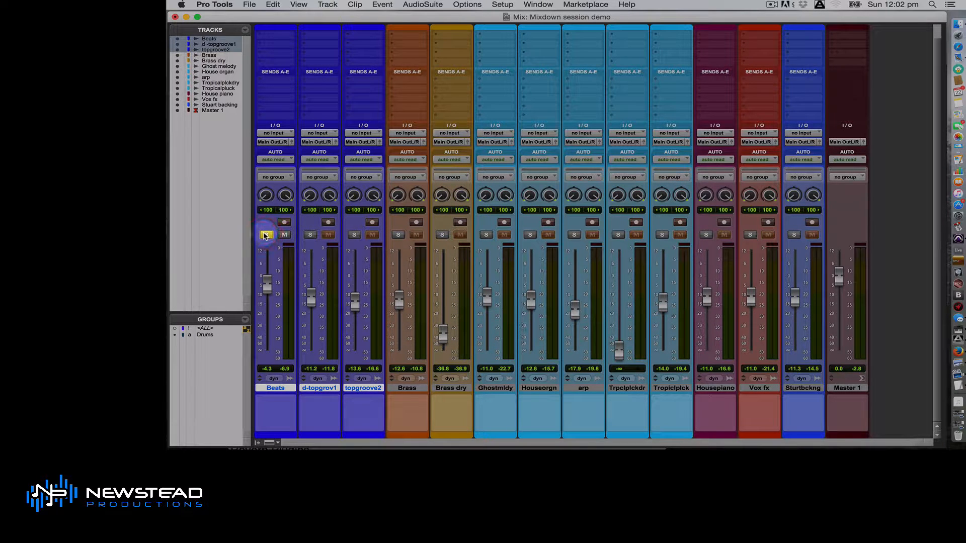
click(265, 235)
click(201, 339)
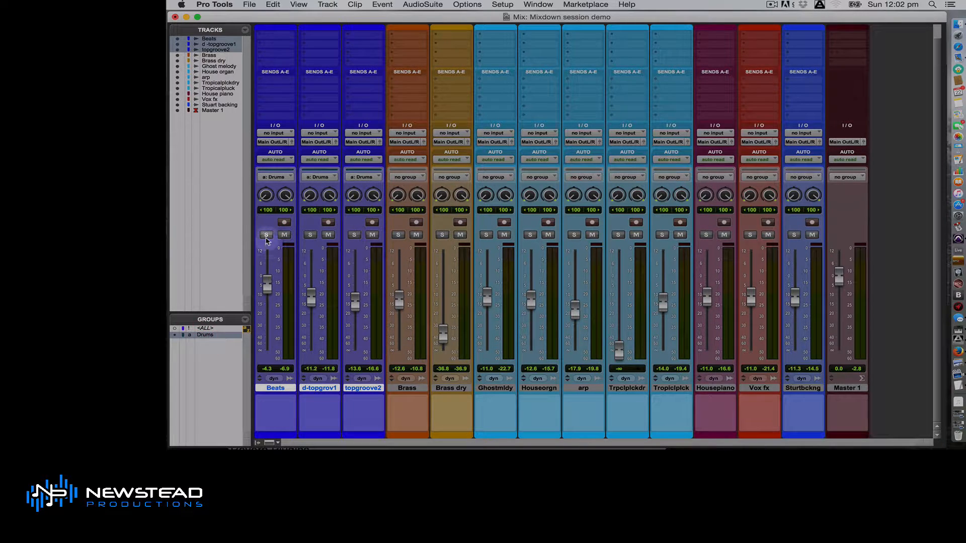
click(266, 235)
click(266, 235)
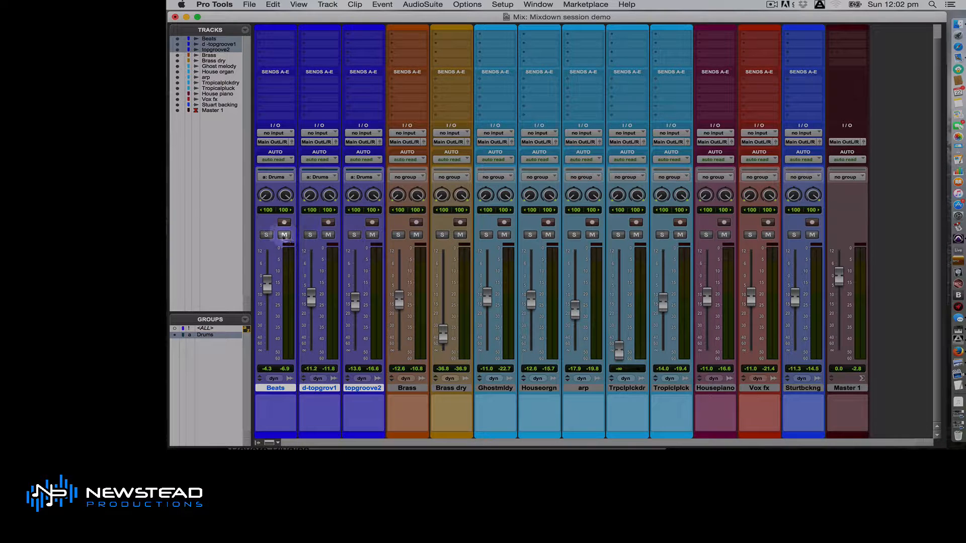
click(284, 235)
click(285, 235)
Step: Modify the Drums group to unlink solos, keeping mutes linked
right_click(205, 338)
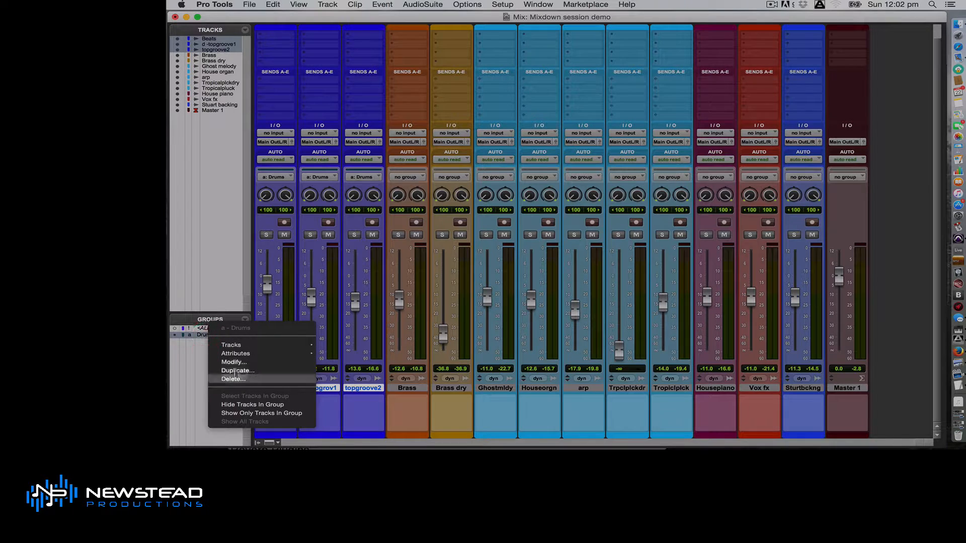
click(242, 362)
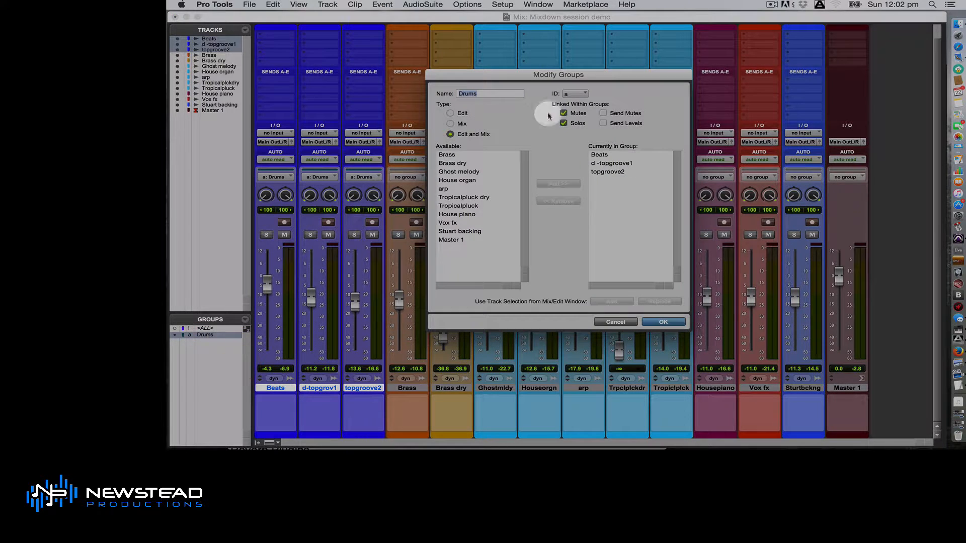
click(563, 123)
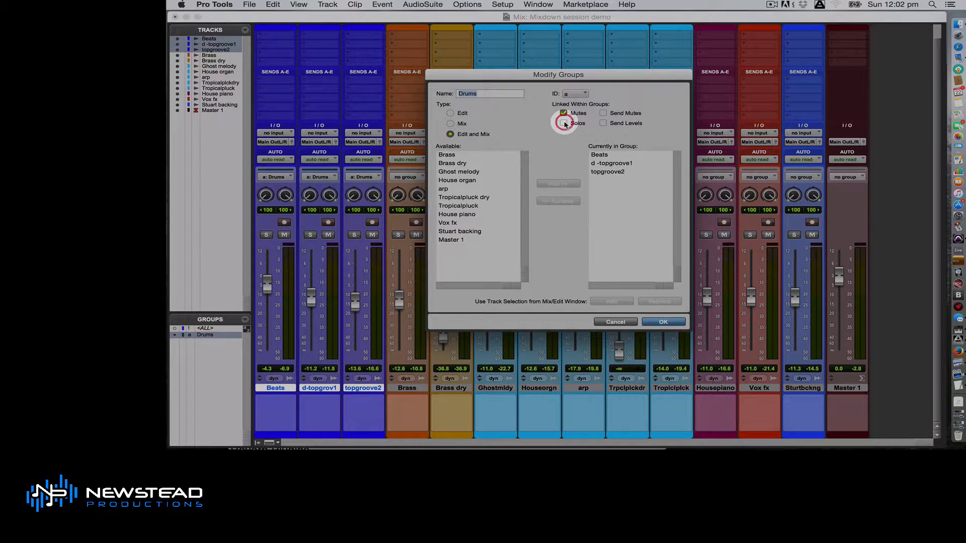
click(654, 322)
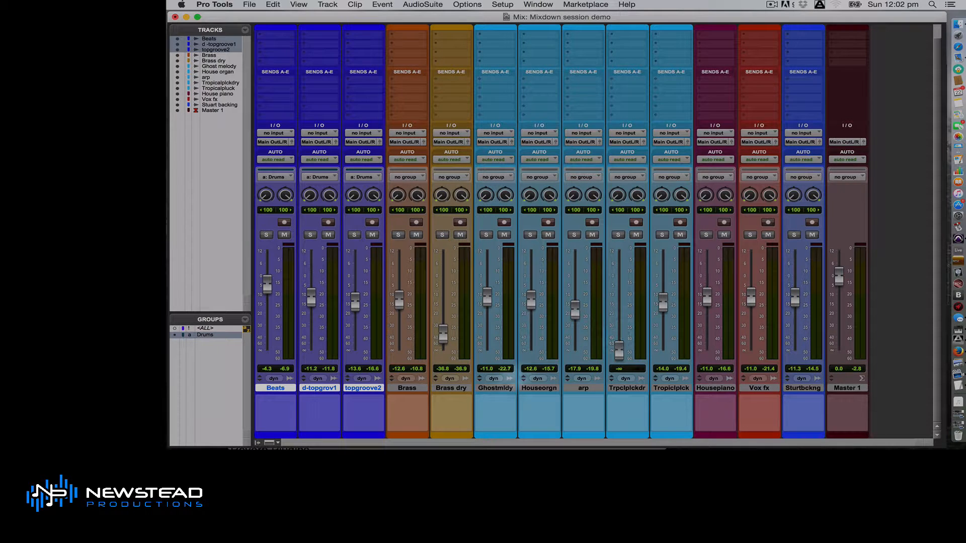
Step: Create a Mix group named Synths from the Ghost melody, House organ, arp, Tropicalpluck dry and Tropicalpluck tracks, with mutes linked
click(492, 388)
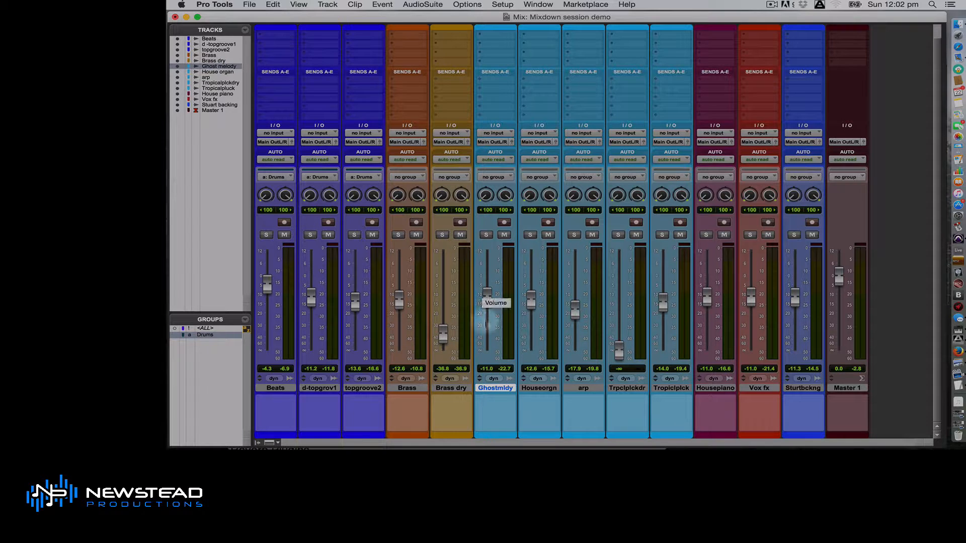
super+click(543, 389)
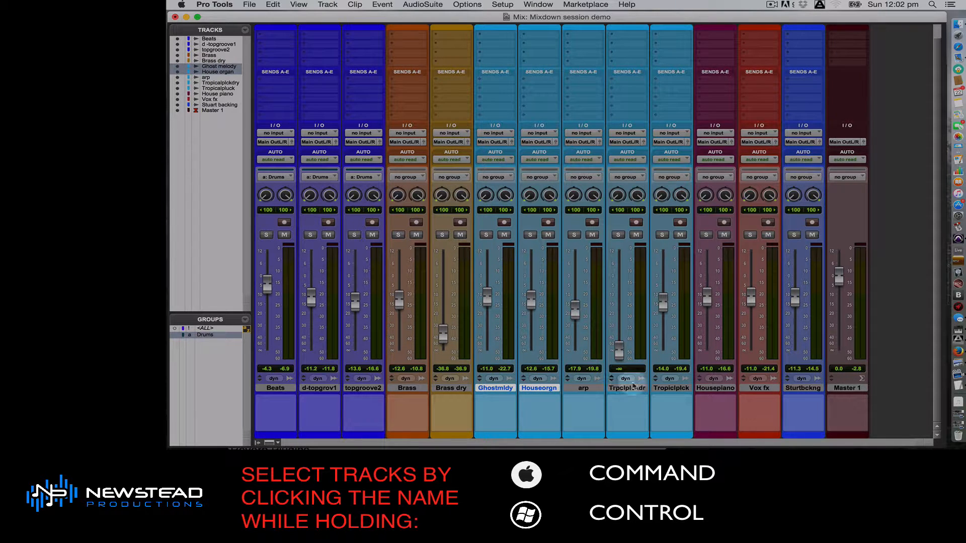
super+click(627, 388)
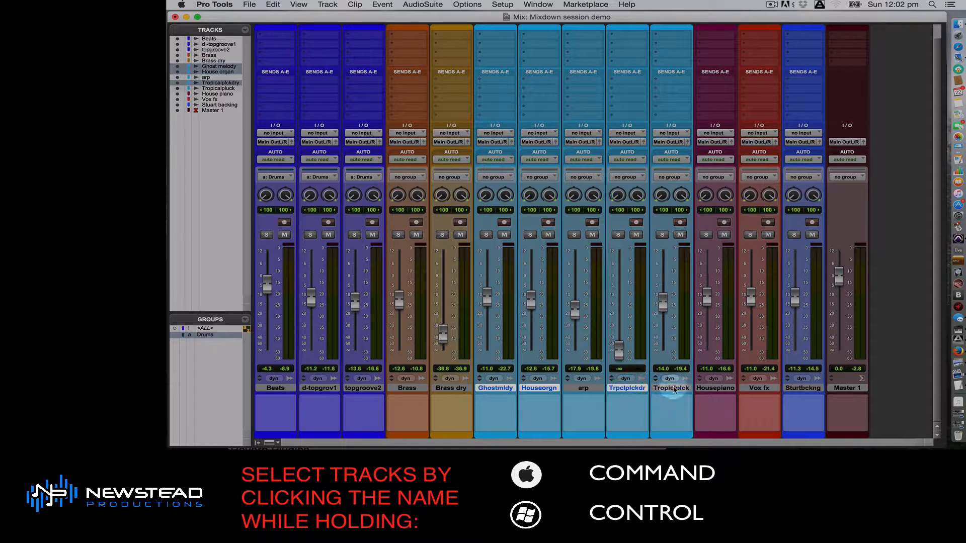
super+click(672, 389)
super+click(575, 388)
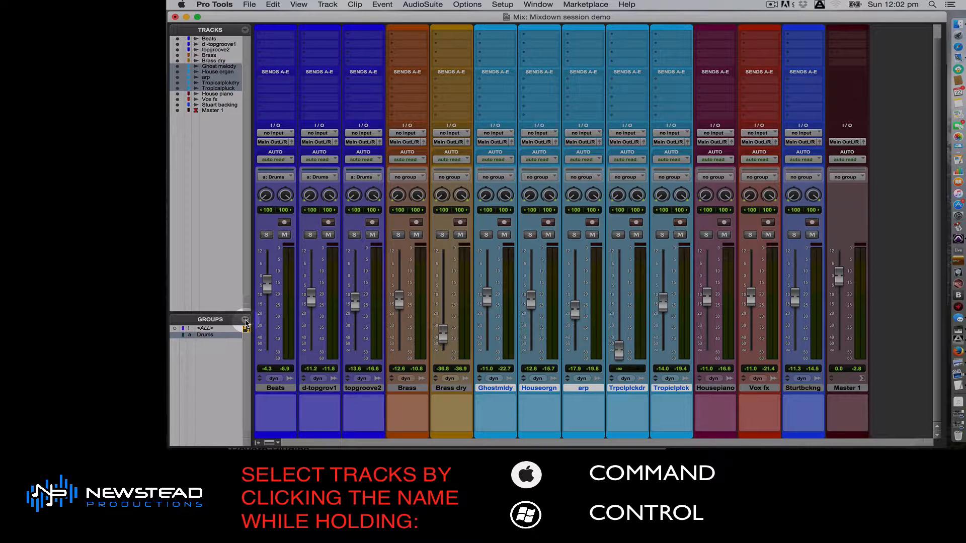
click(245, 321)
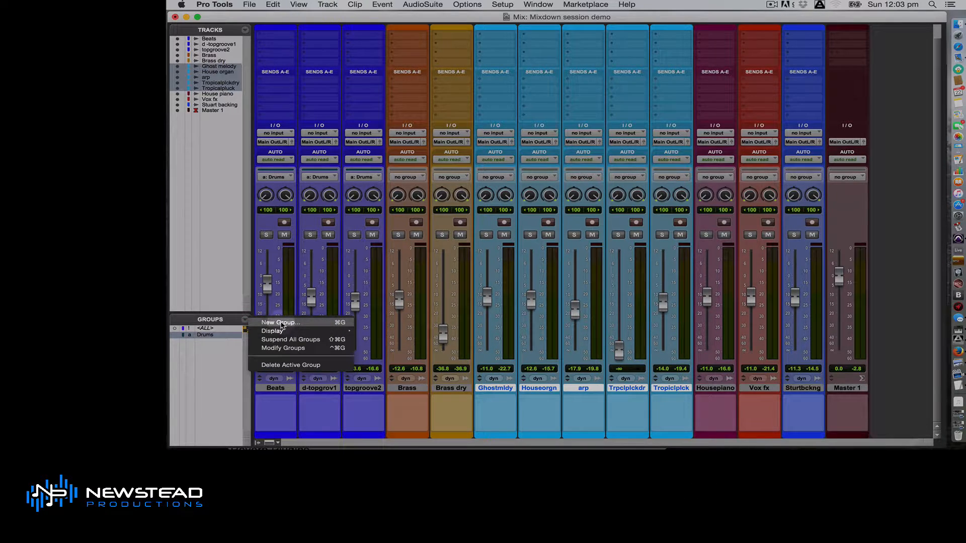
click(279, 323)
text(Synths)
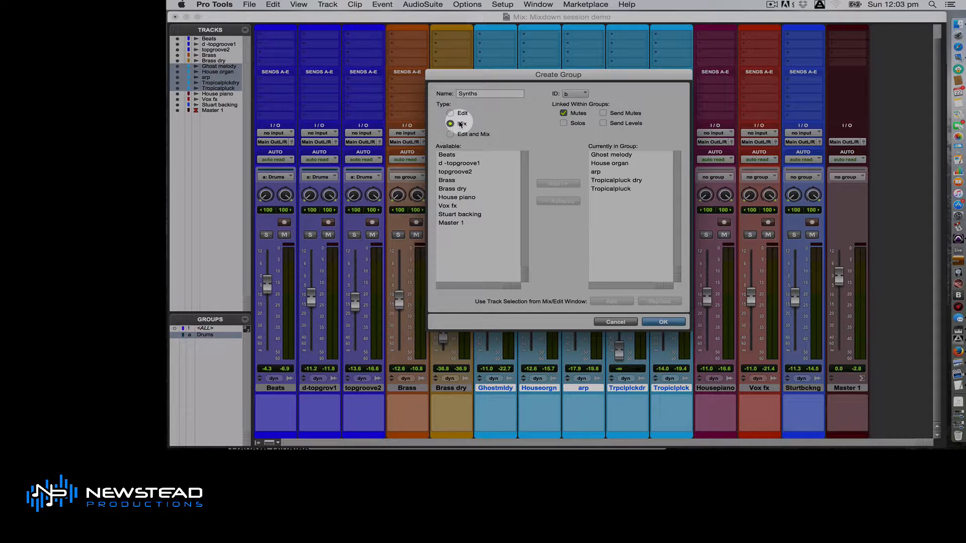
key(Return)
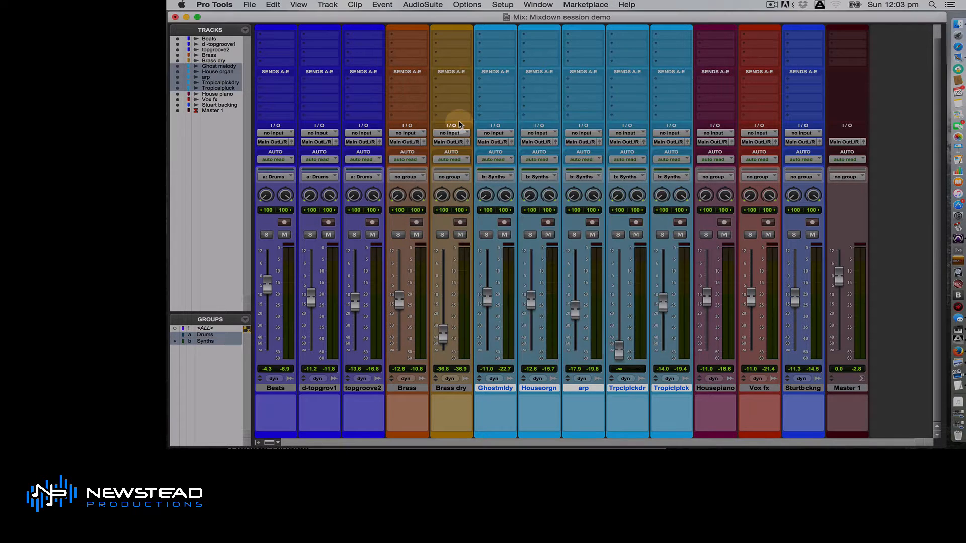
Step: Raise the Synths group's faders together, setting House organ to -12.1 dB, and switch to the Edit window
click(213, 357)
mouse_move(534, 298)
mouse_down()
mouse_move(530, 288)
mouse_move(534, 297)
mouse_up()
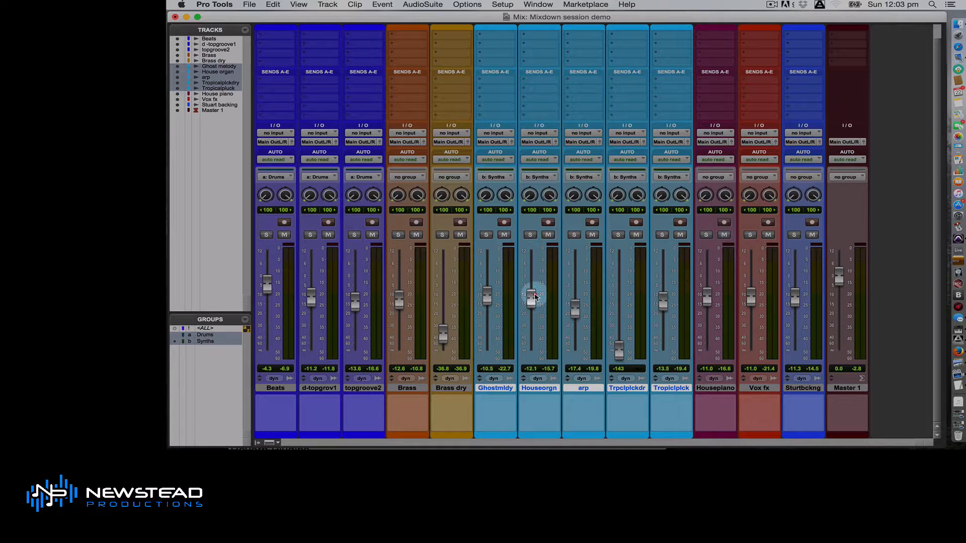
key(super+equal)
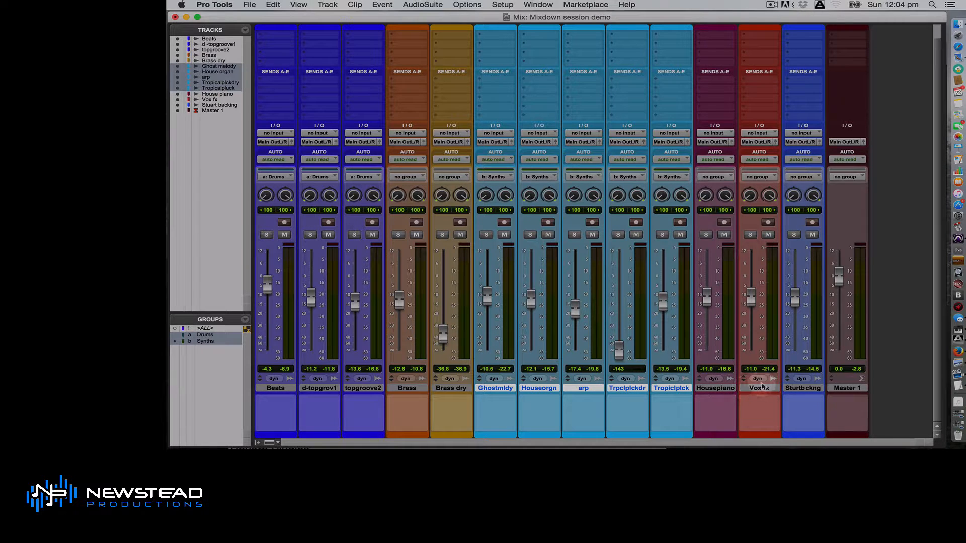
Step: Create an Edit and Mix group named MUSIC from all tracks between Beats and House piano, with mutes linked
click(718, 391)
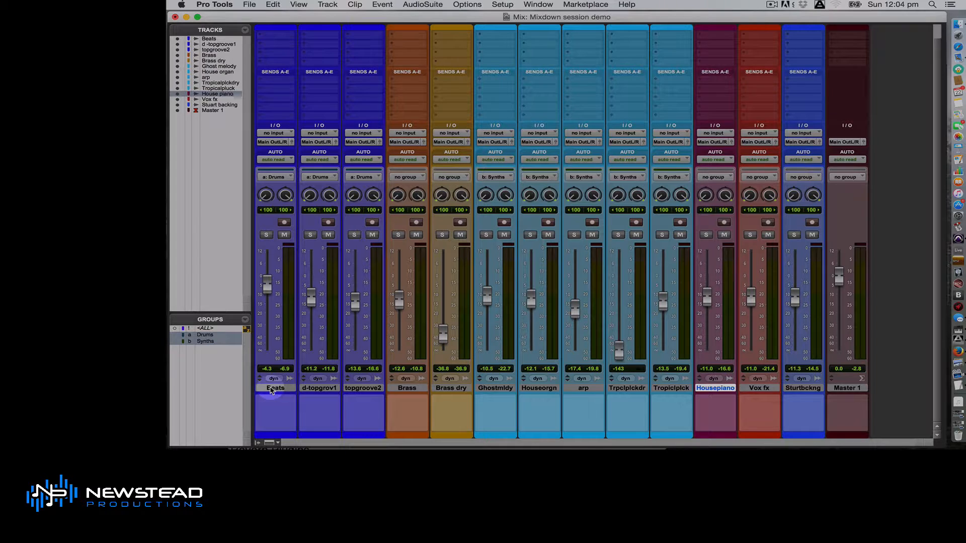
shift+click(271, 390)
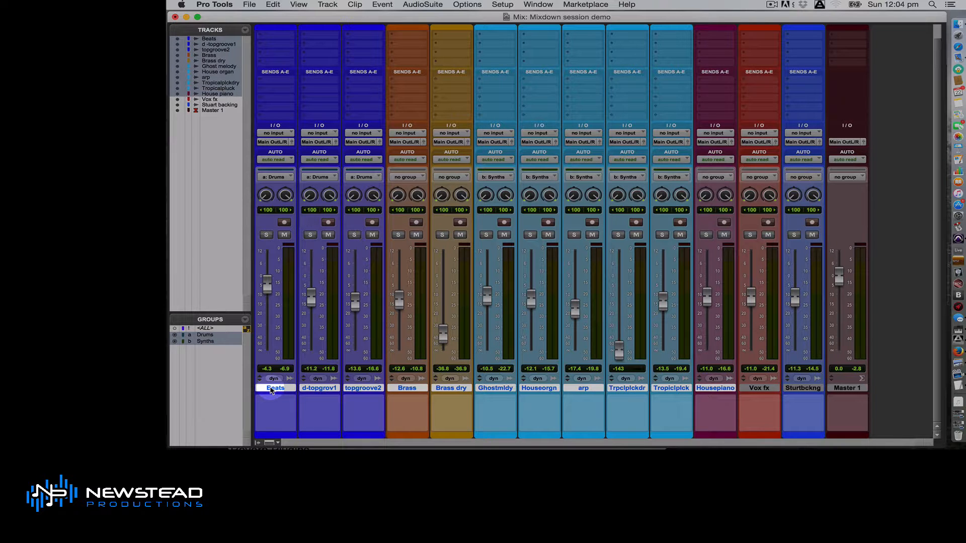
key(super+g)
text(MUSIC)
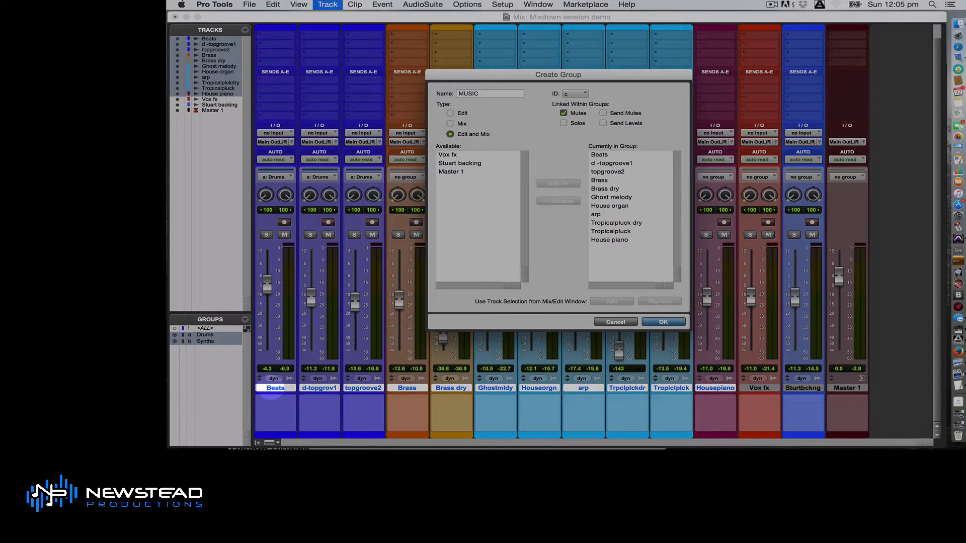
key(Return)
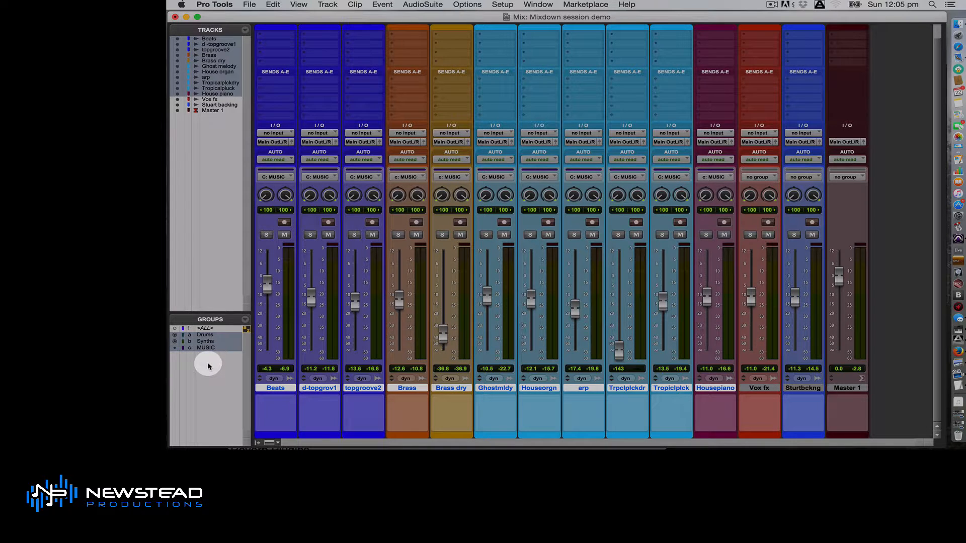
Step: Lower the MUSIC group's faders together, setting d-topgroove1 to -15.0 dB, and disable the MUSIC, Synths and Drums groups
mouse_move(310, 298)
mouse_down()
mouse_move(310, 317)
mouse_move(311, 301)
mouse_up()
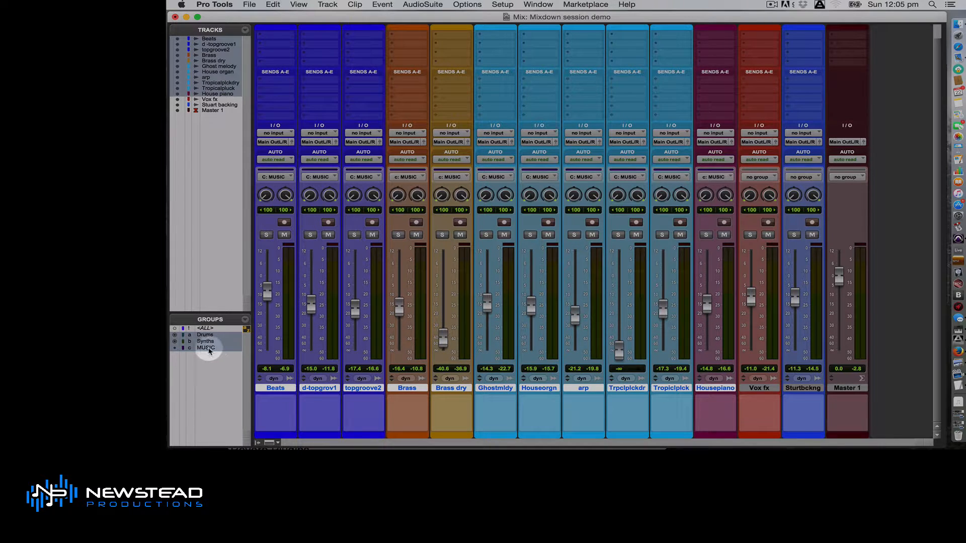
click(206, 348)
click(205, 341)
click(203, 335)
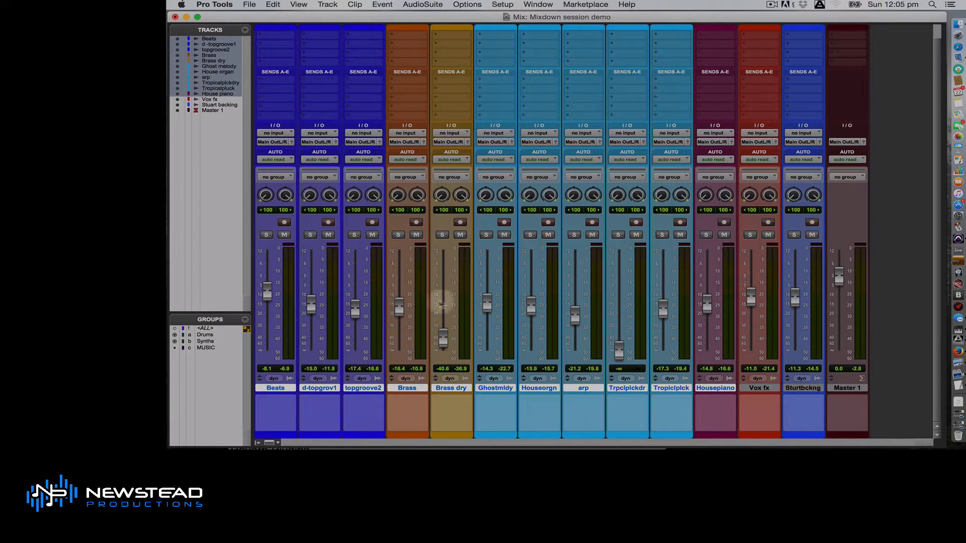
Step: Lower every fader together through the ALL group, setting Beats to -19.0 dB, and reset the ungrouped Master 1 fader to 0 dB
click(204, 329)
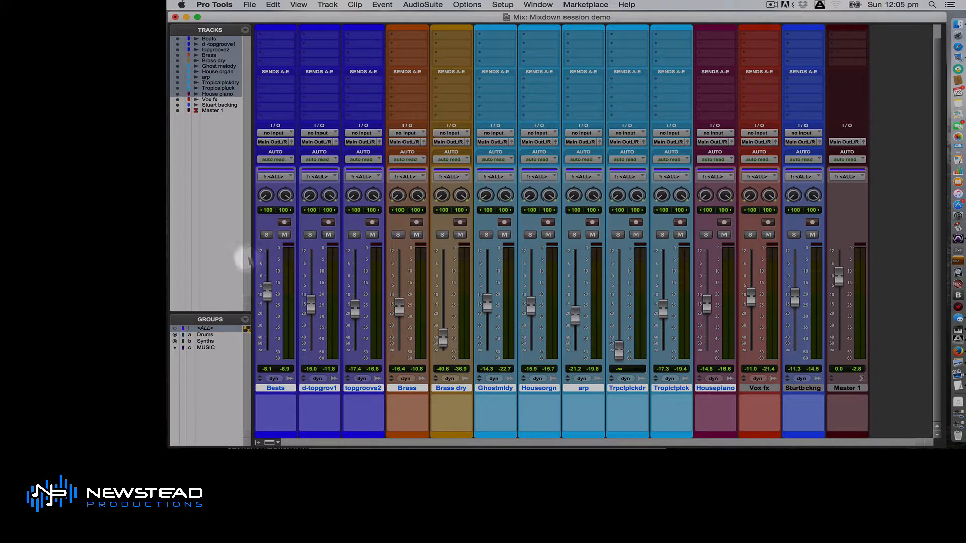
drag(267, 290, 270, 312)
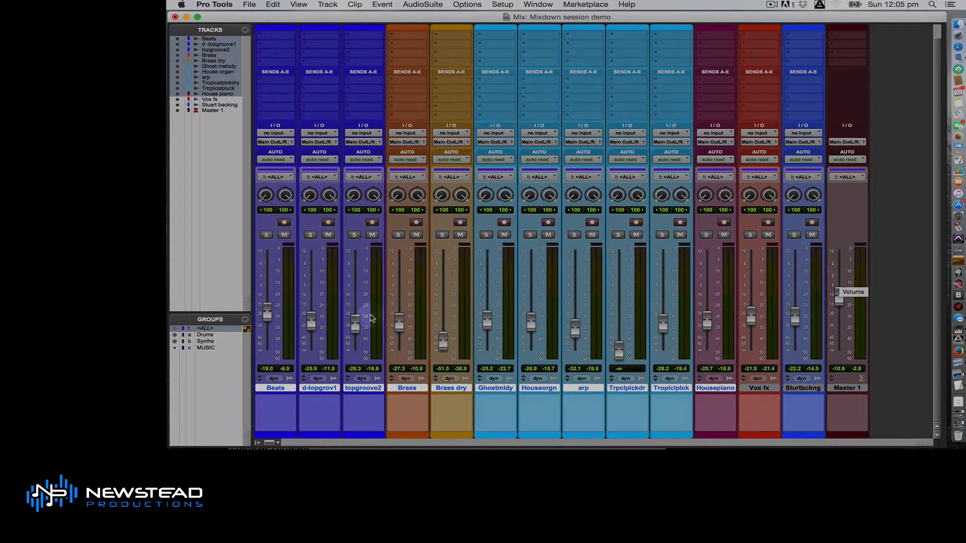
click(203, 331)
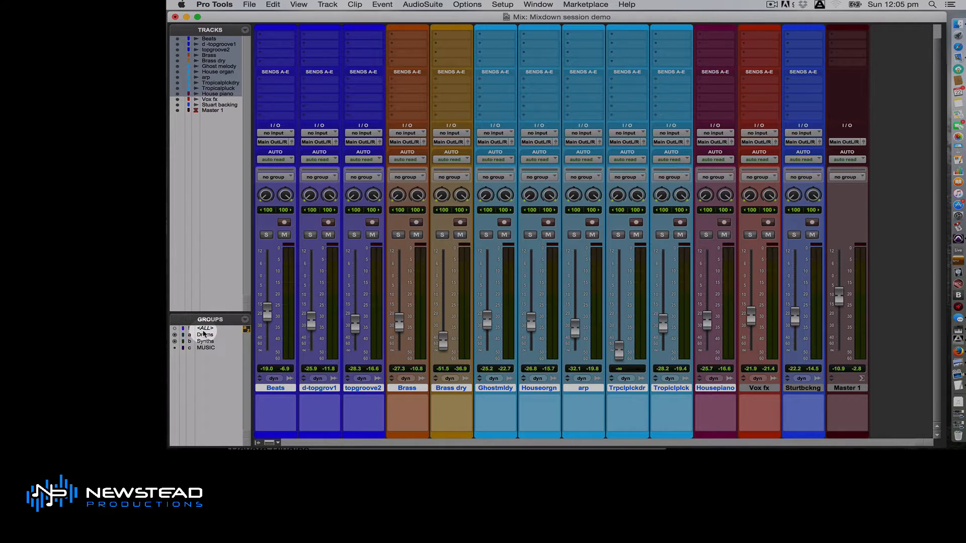
alt+click(839, 296)
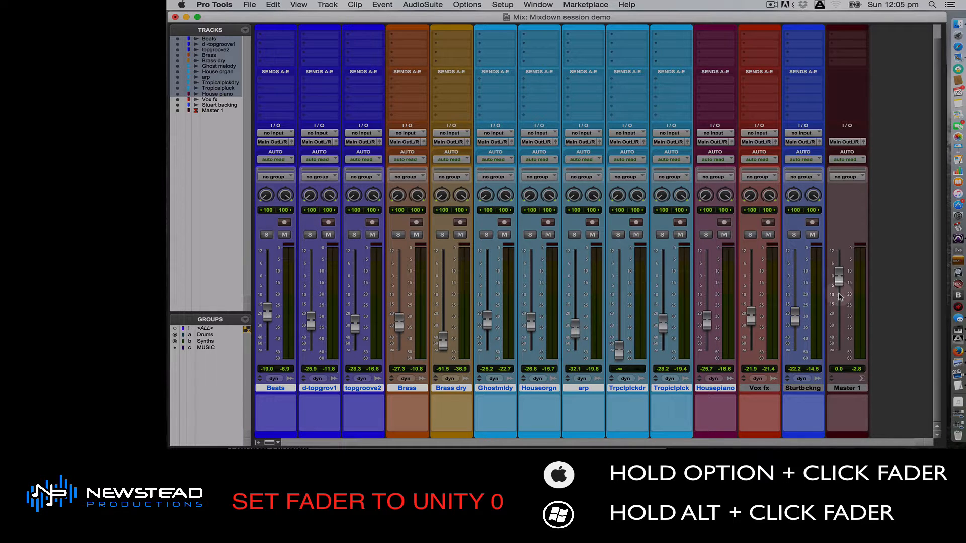